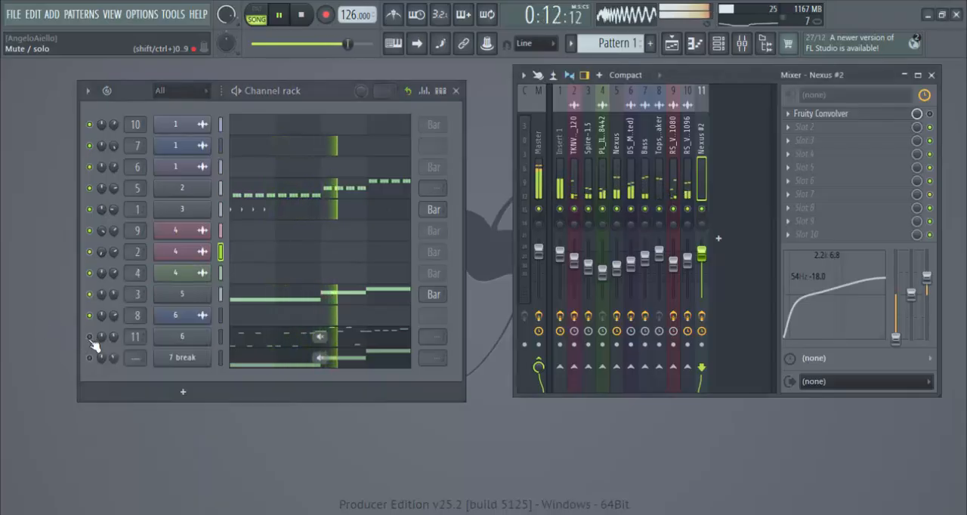
# Step: Solo the channel routed to mixer track 11, and also enable the track 6 channel and the 7 break channel
pyautogui.rightClick(90, 338)
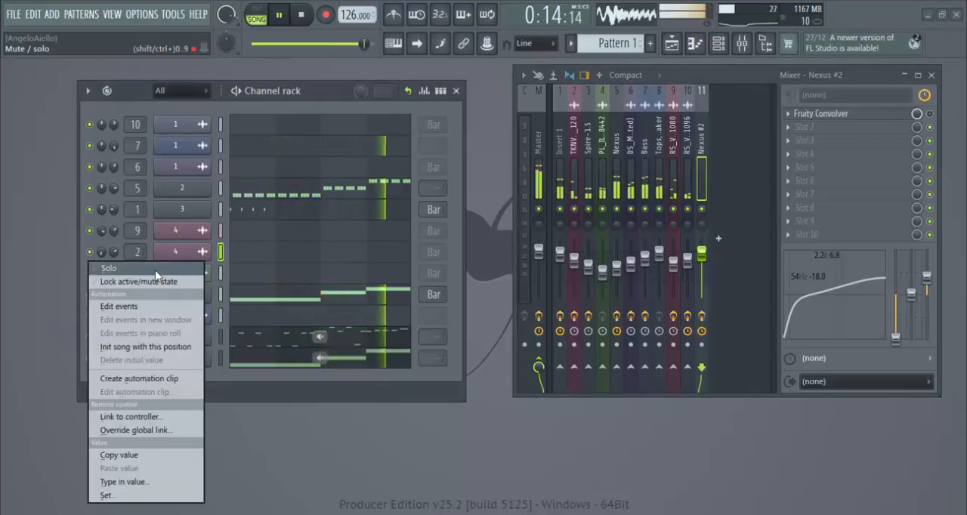
pyautogui.click(154, 271)
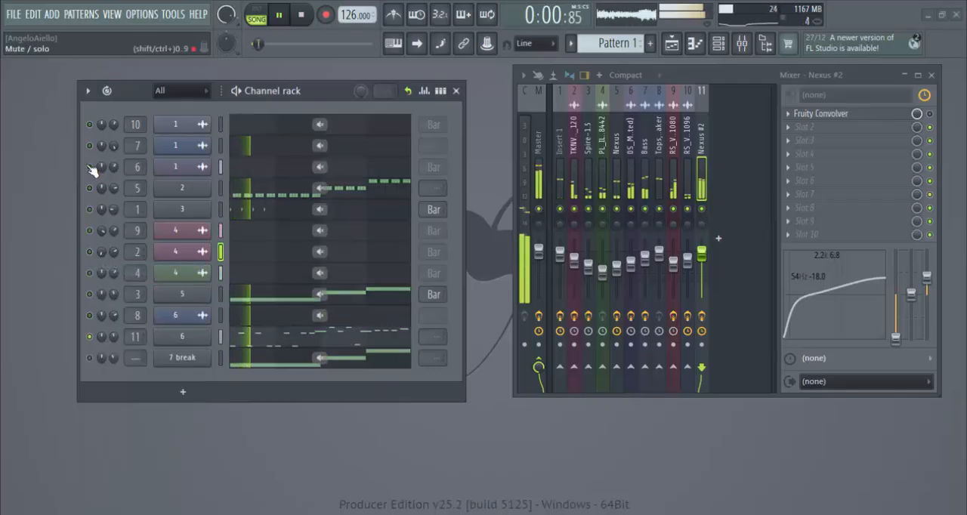
pyautogui.click(90, 167)
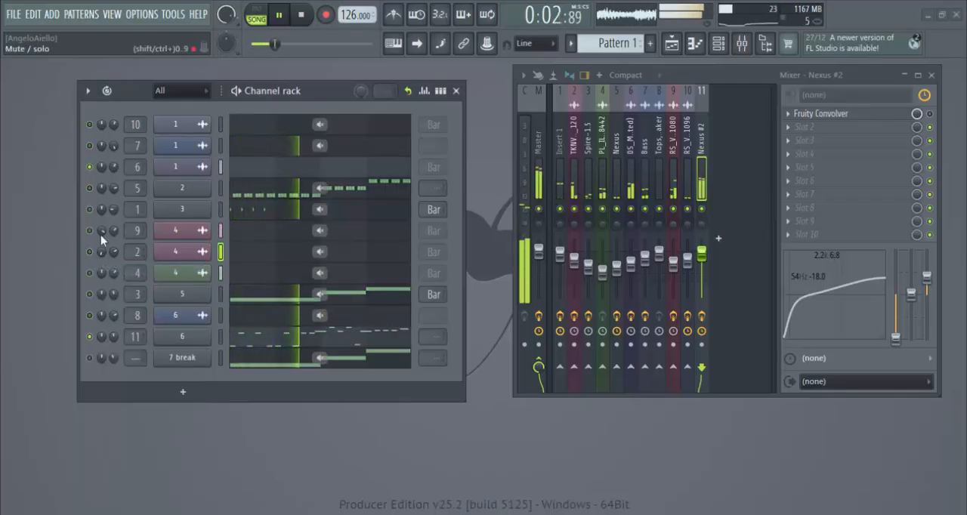
pyautogui.click(91, 358)
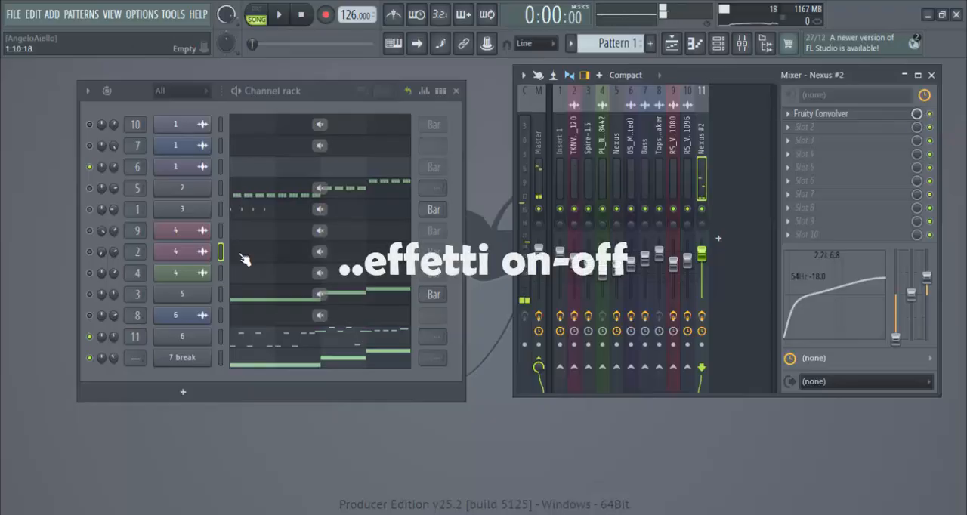
# Step: Solo the channel routed to mixer track 10, audition it with that track's Fruity Reverb 2 slot shown, and stop playback
pyautogui.rightClick(90, 125)
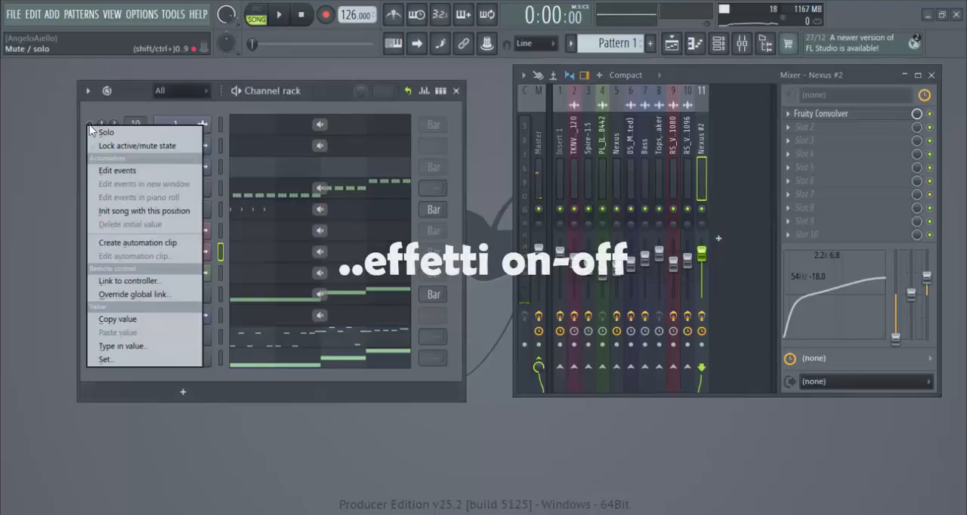
pyautogui.click(104, 130)
pyautogui.press('space')
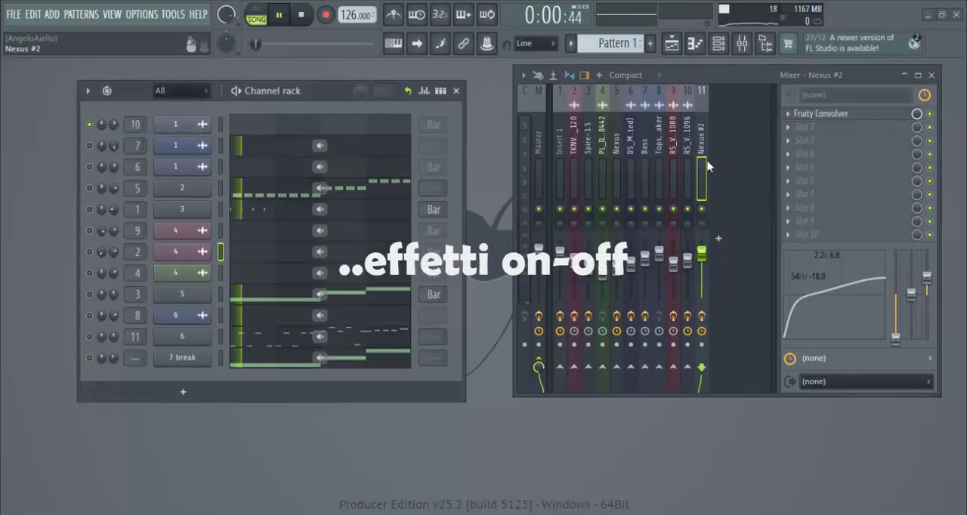
pyautogui.click(687, 177)
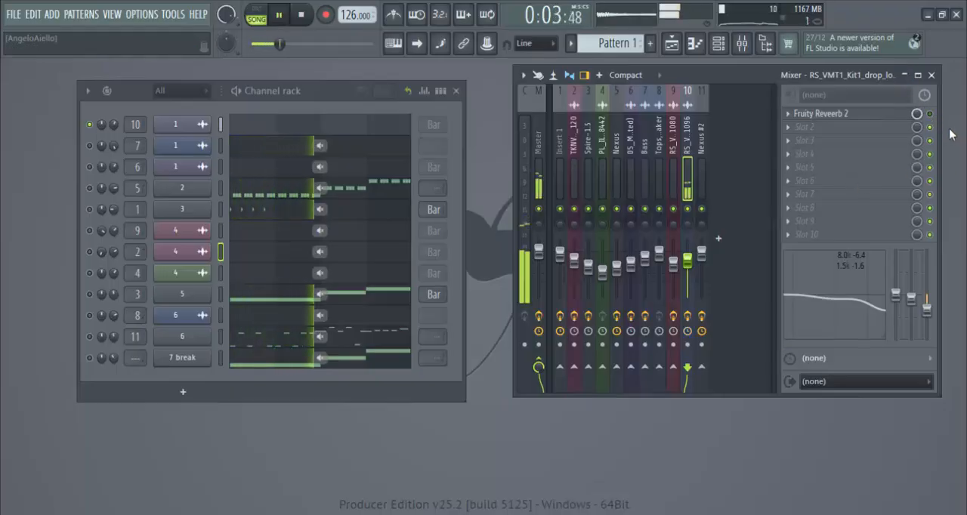
pyautogui.click(303, 18)
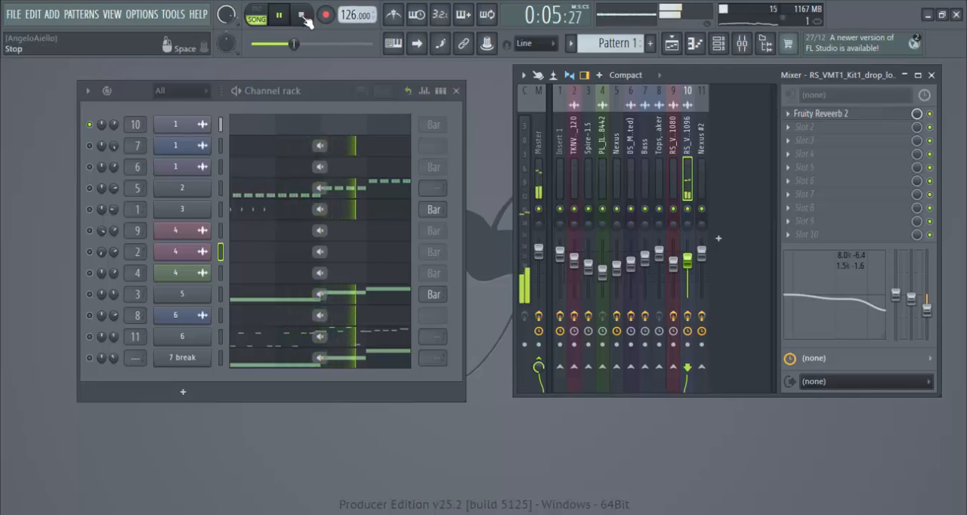
pyautogui.click(303, 15)
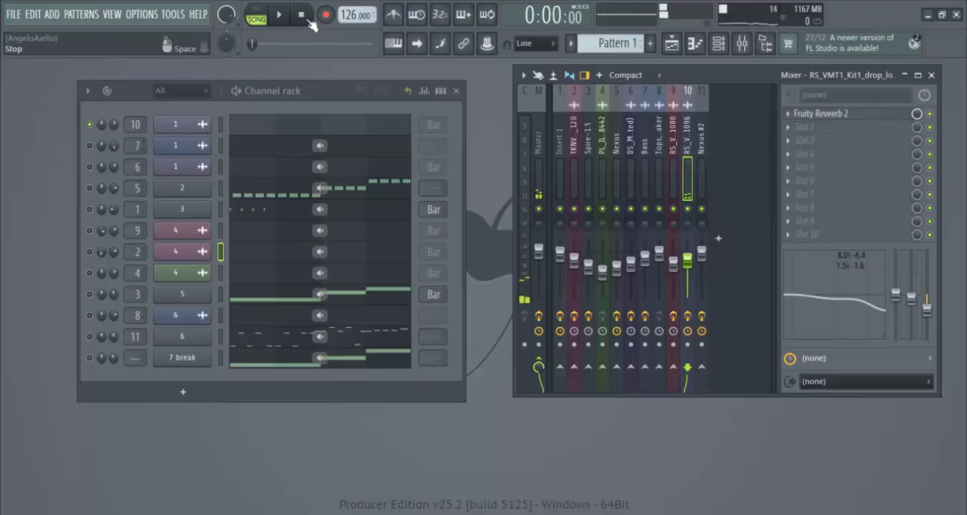
# Step: Solo the channel routed to mixer track 7 and audition it with the Bass track's effects shown
pyautogui.rightClick(90, 166)
pyautogui.click(101, 170)
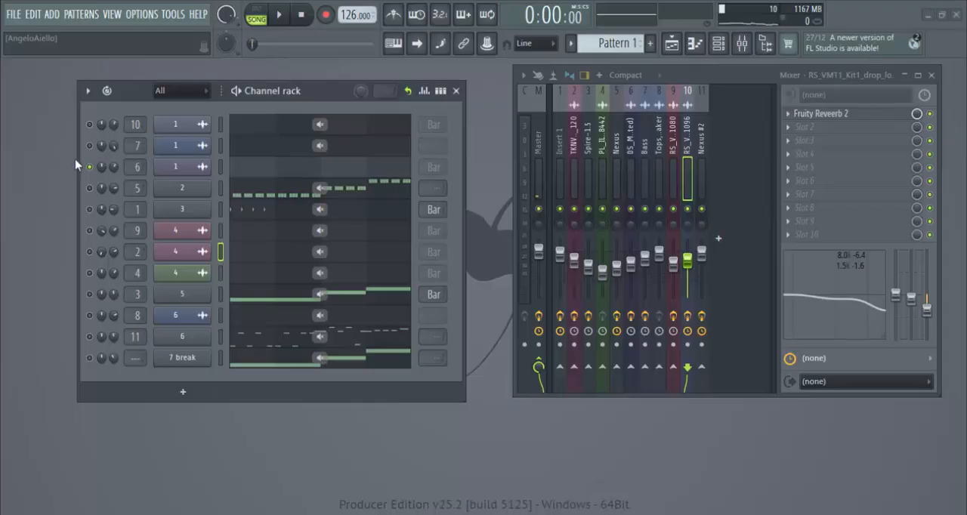
pyautogui.rightClick(90, 145)
pyautogui.click(106, 155)
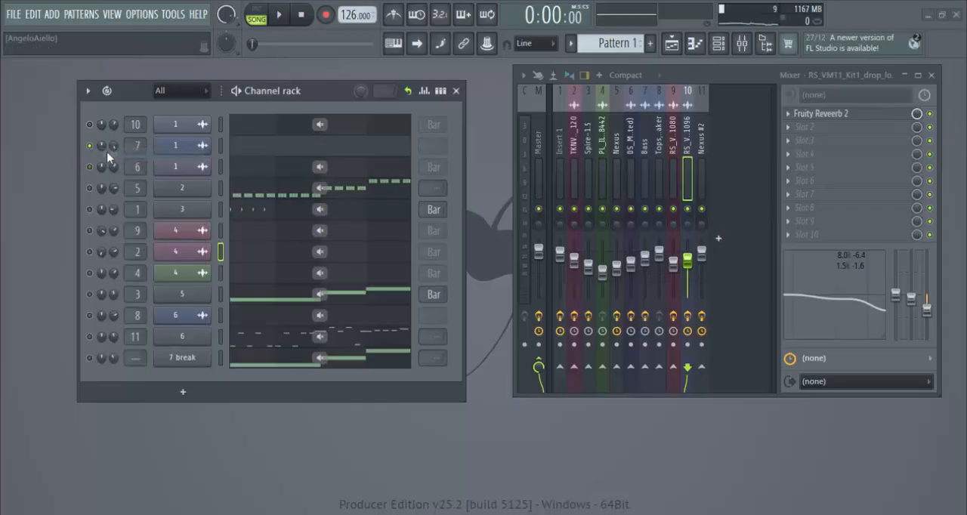
pyautogui.click(645, 166)
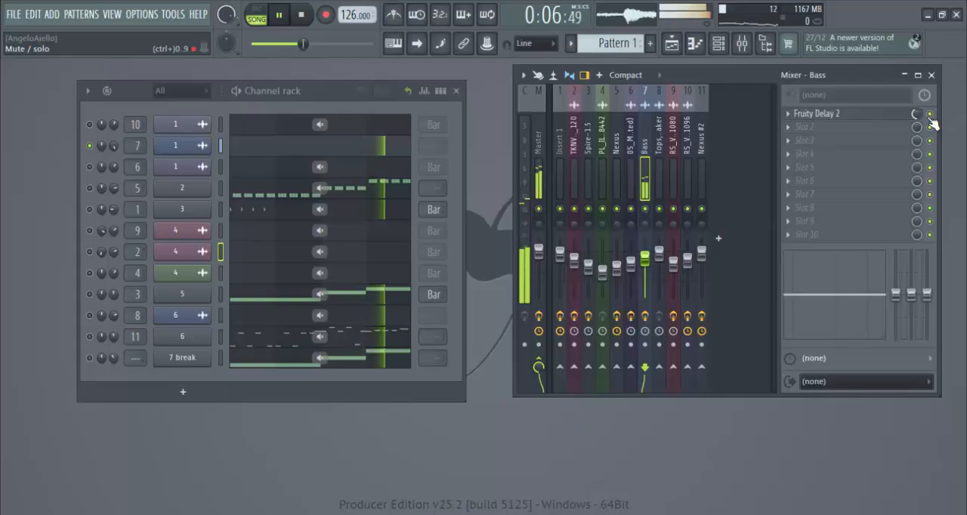
pyautogui.press('space')
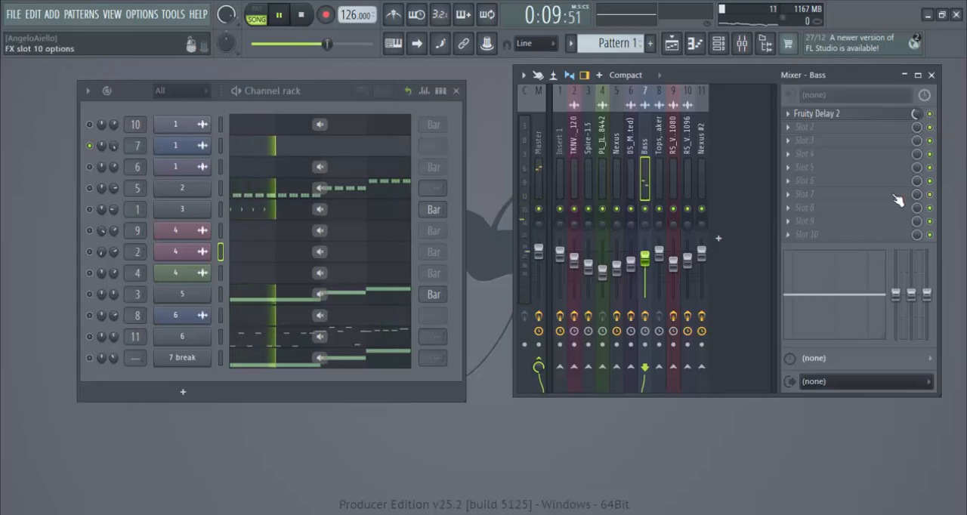
# Step: Examine the Bass track's Fruity Delay 2 settings in the free space below the mixer, close the plugin and stop playback
pyautogui.click(854, 115)
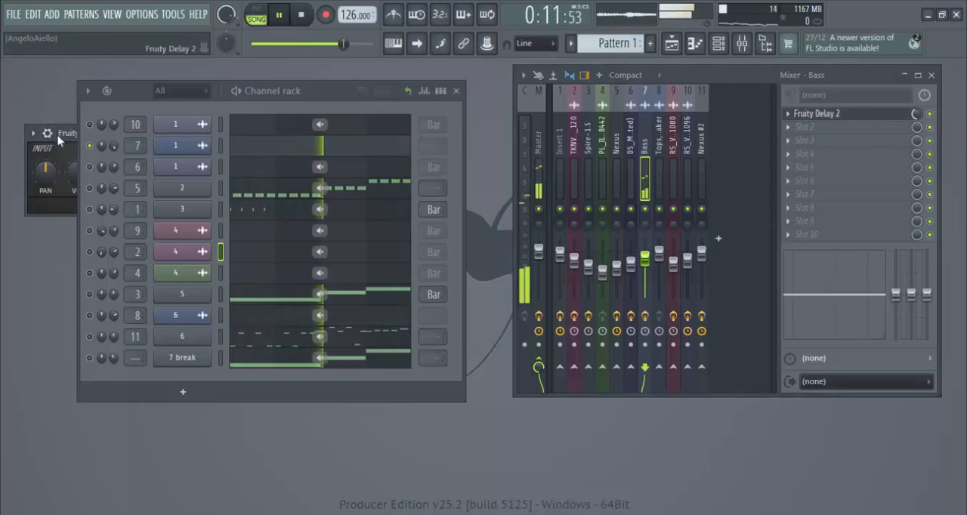
pyautogui.moveTo(63, 140); pyautogui.dragTo(531, 424)
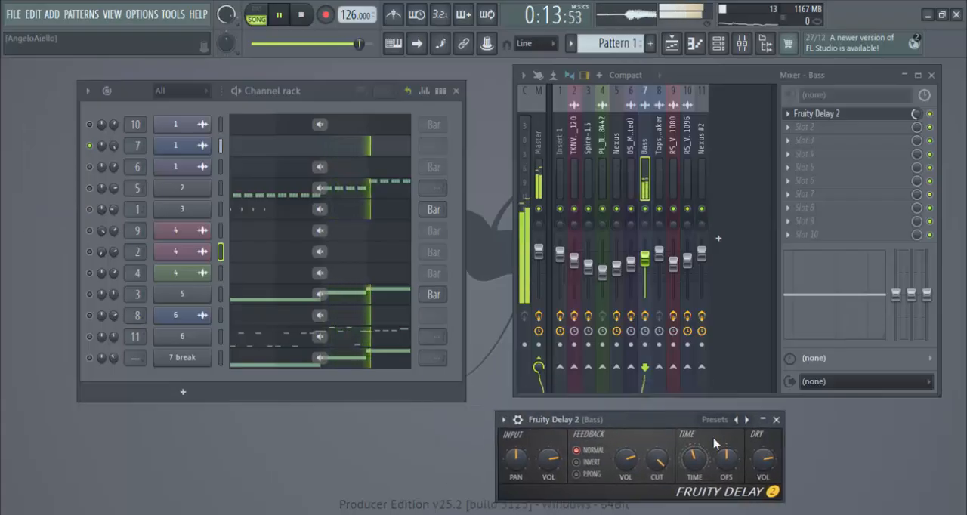
pyautogui.click(775, 419)
pyautogui.click(301, 14)
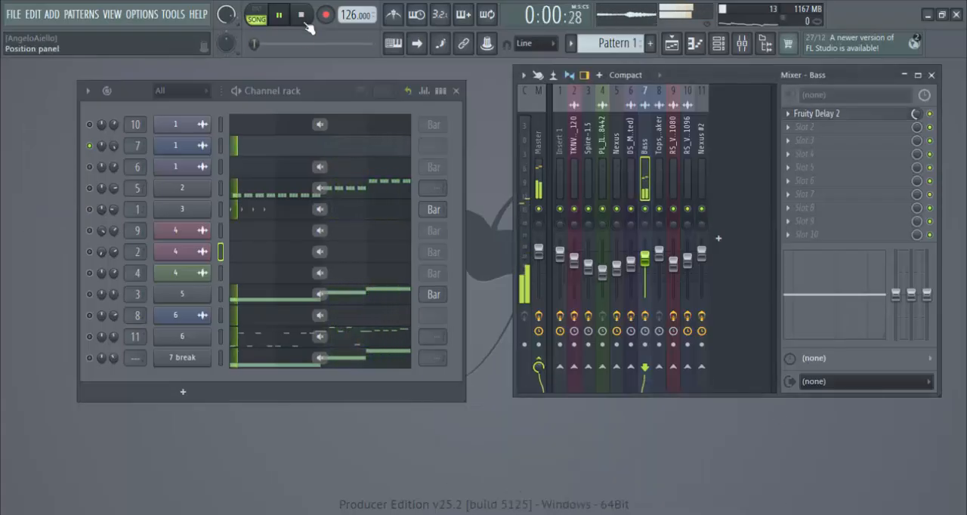
# Step: Mute the track 7 channel, enable the track 6 strings channel and show its mixer track's effects during playback
pyautogui.click(90, 146)
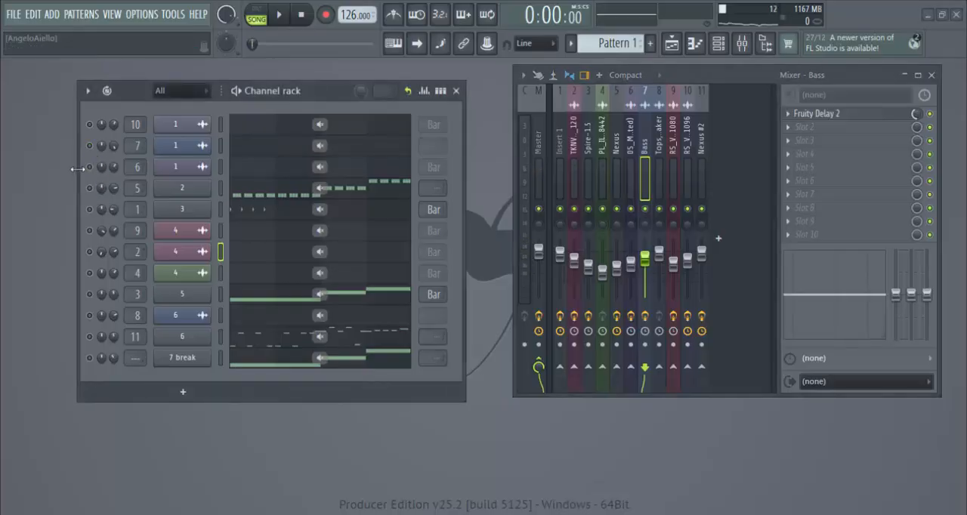
pyautogui.click(90, 167)
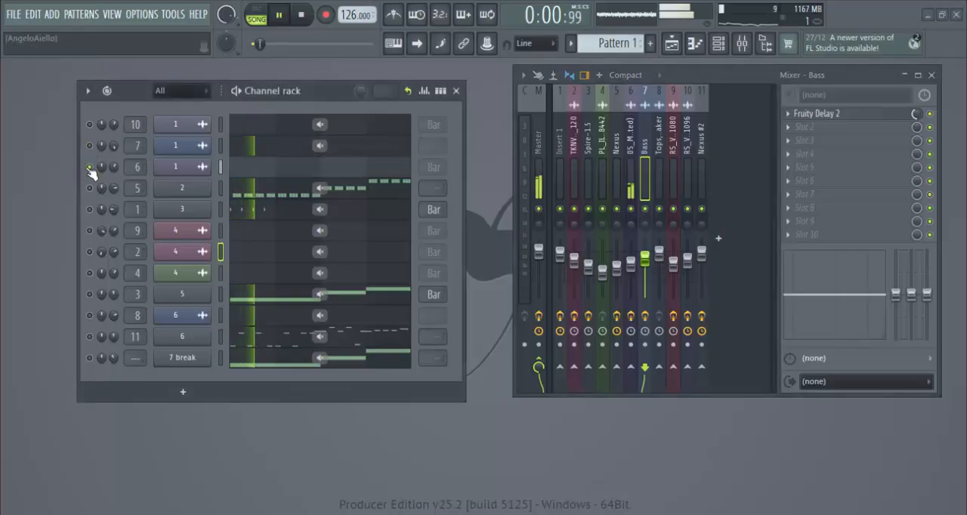
pyautogui.click(630, 171)
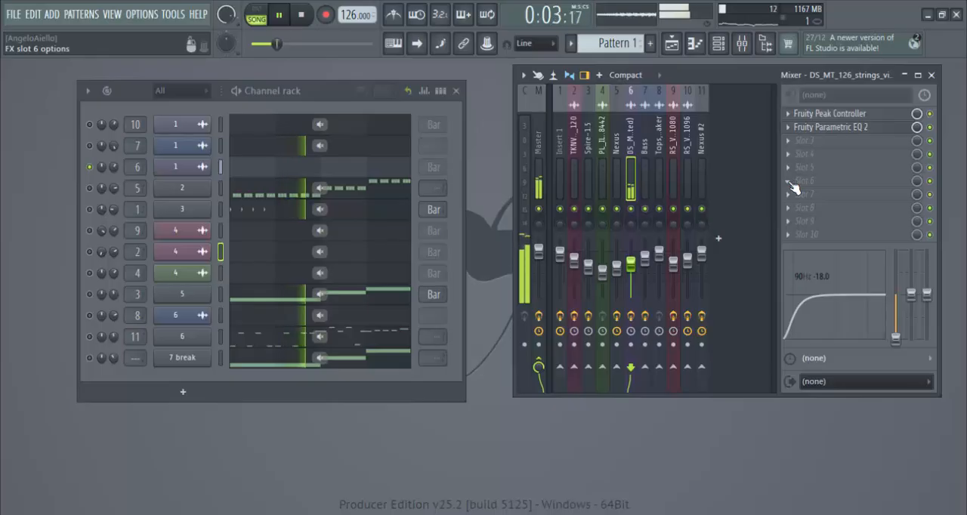
# Step: Unmute the channels routed to mixer tracks 5, 1, 7, 10, 9, 2, 4, 3 and 8
pyautogui.click(91, 188)
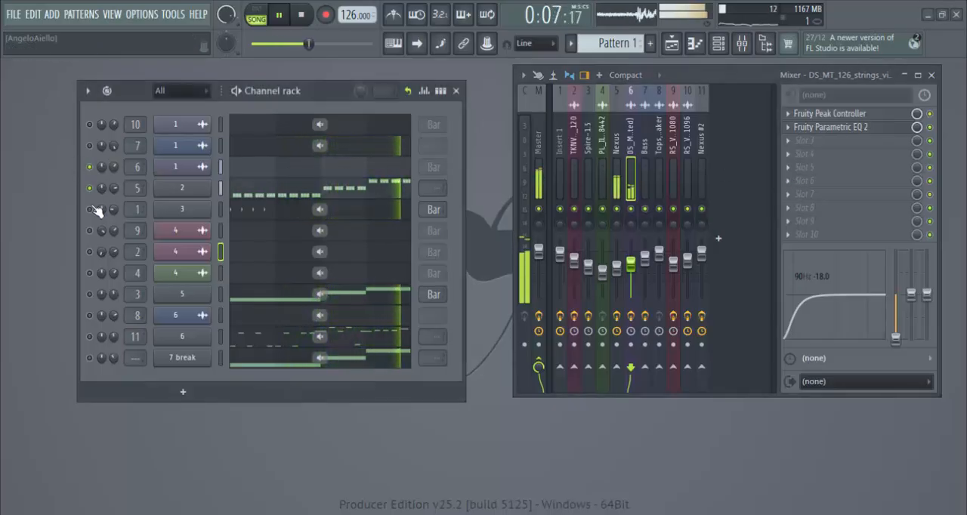
pyautogui.click(90, 210)
pyautogui.click(89, 145)
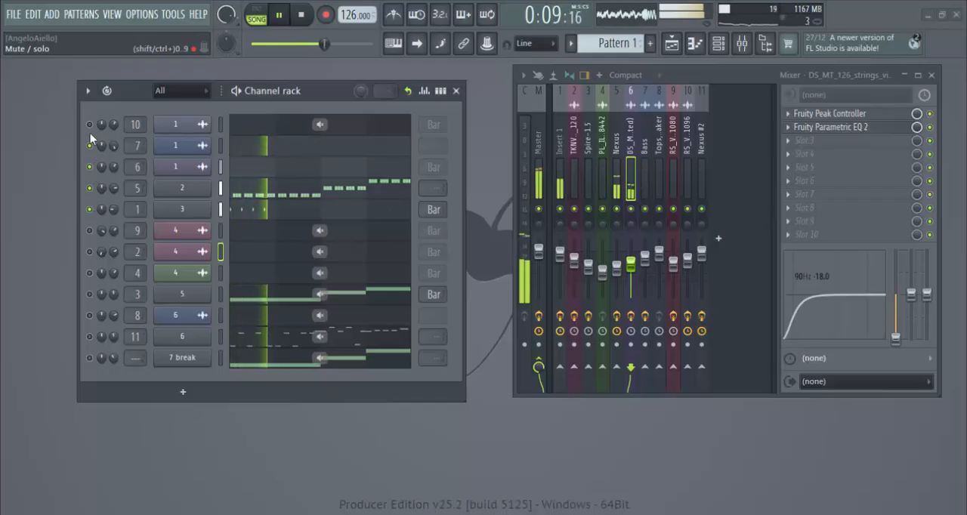
pyautogui.click(90, 124)
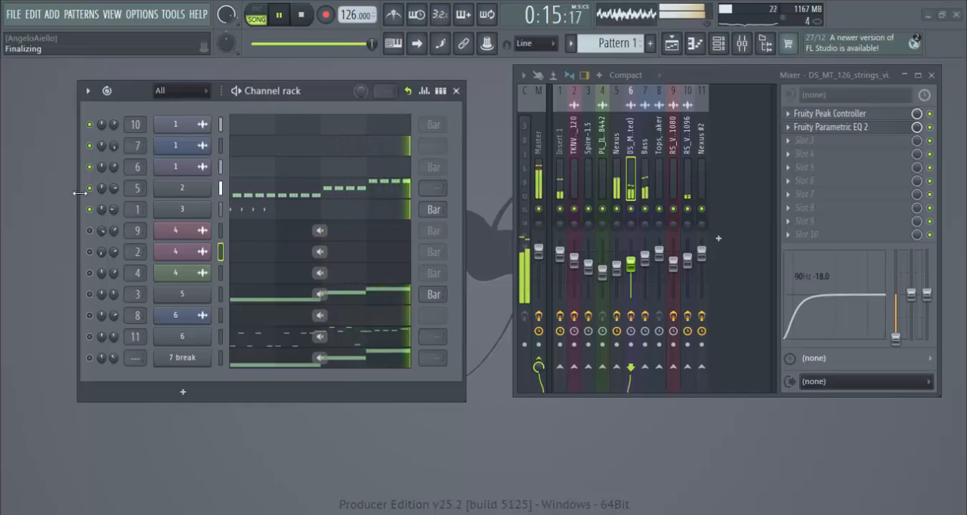
pyautogui.moveTo(91, 231); pyautogui.dragTo(95, 278)
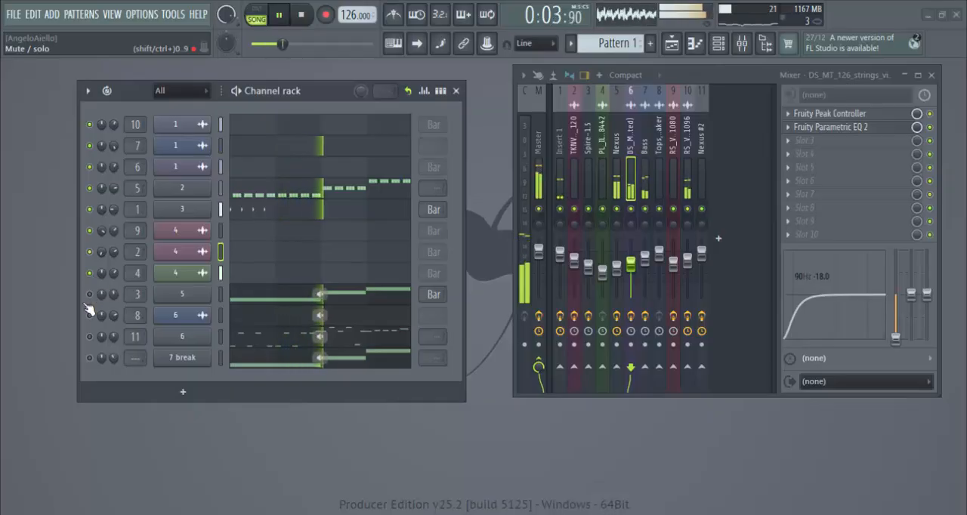
pyautogui.click(89, 295)
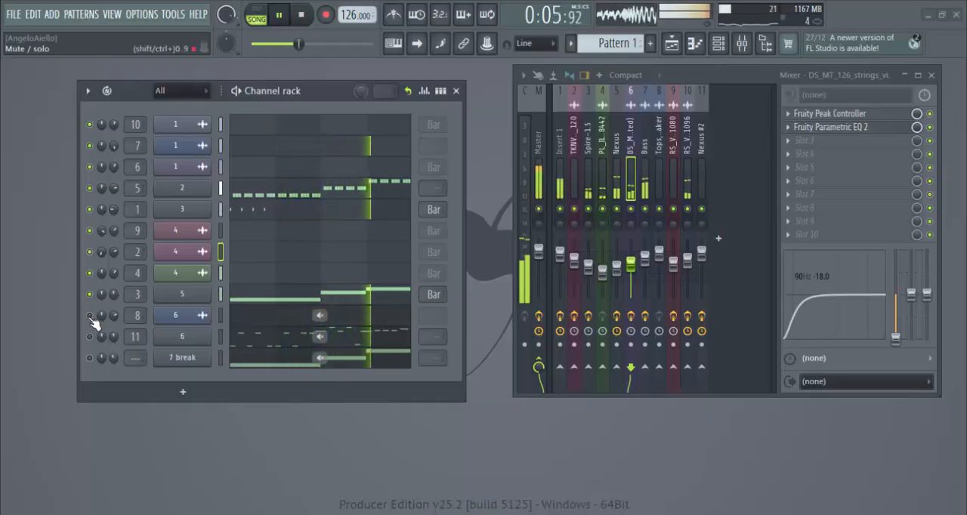
pyautogui.click(89, 315)
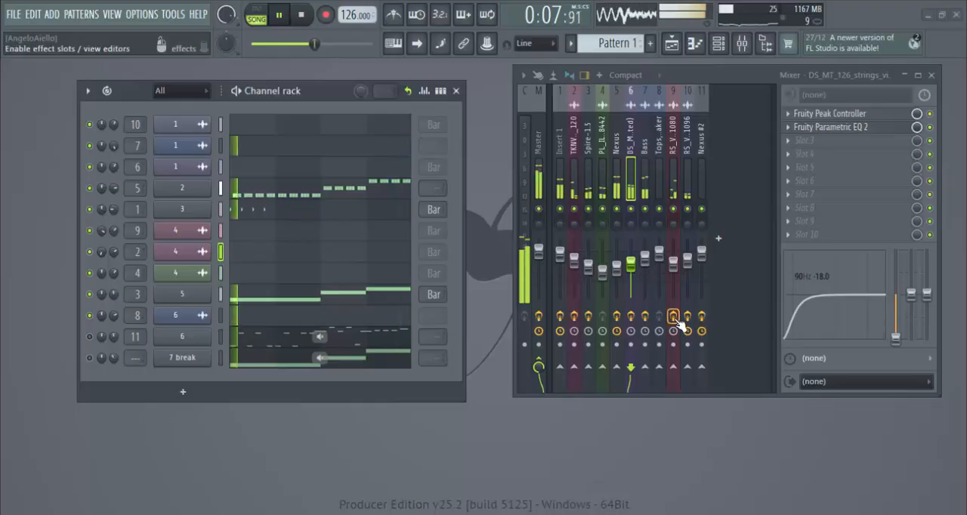
# Step: Bypass the Master track's effects to compare the sound, and display the Master effect chain
pyautogui.click(542, 320)
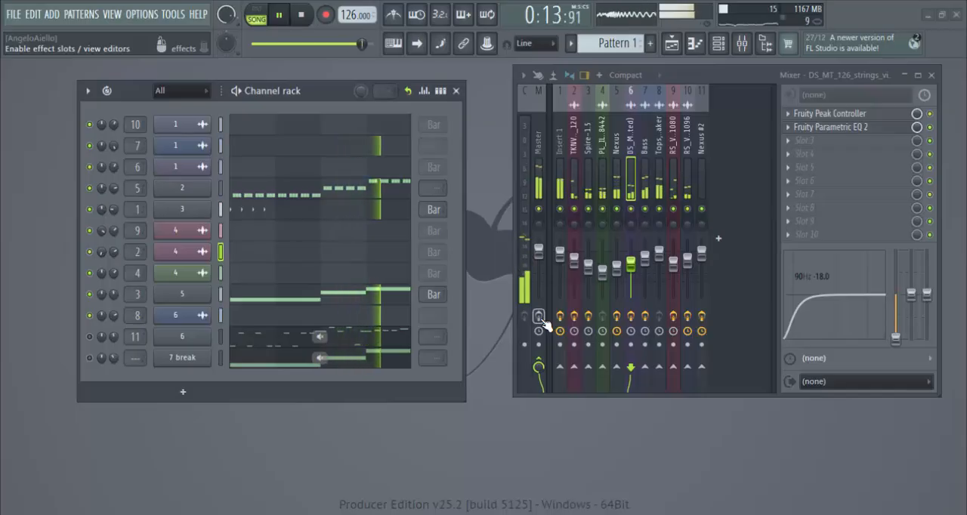
pyautogui.click(535, 175)
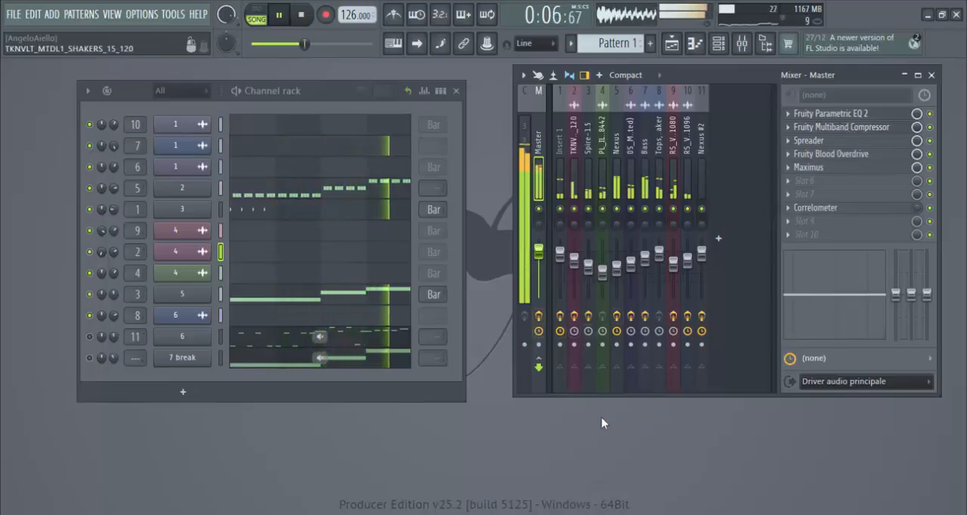
# Step: Solo the Insert 1 mixer track and examine the sample settings of channel 3, closing its sampler window when done
pyautogui.click(561, 185)
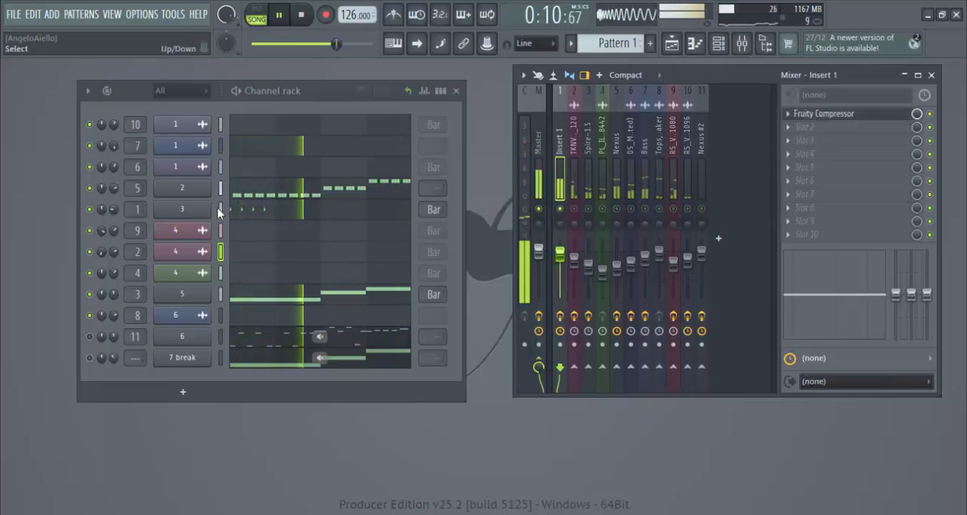
pyautogui.click(187, 210)
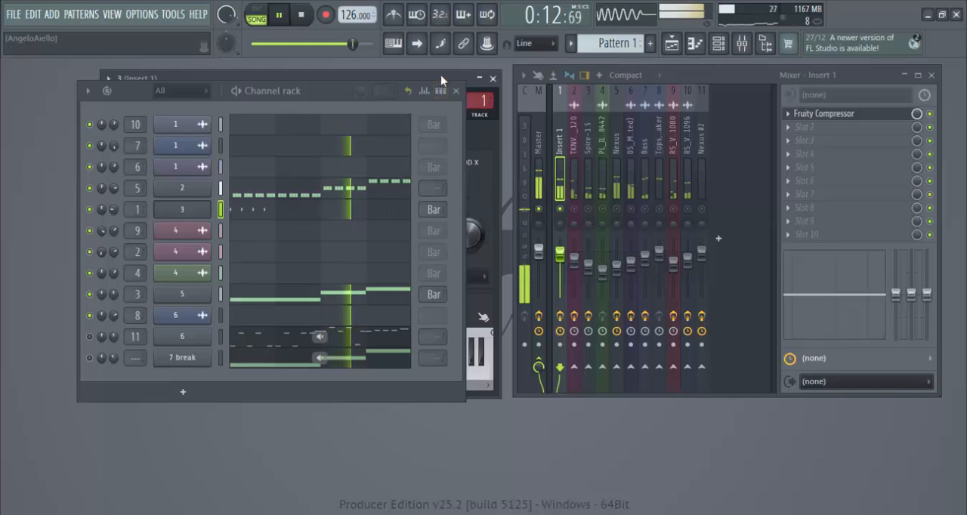
pyautogui.moveTo(469, 75); pyautogui.dragTo(927, 166)
pyautogui.click(579, 199)
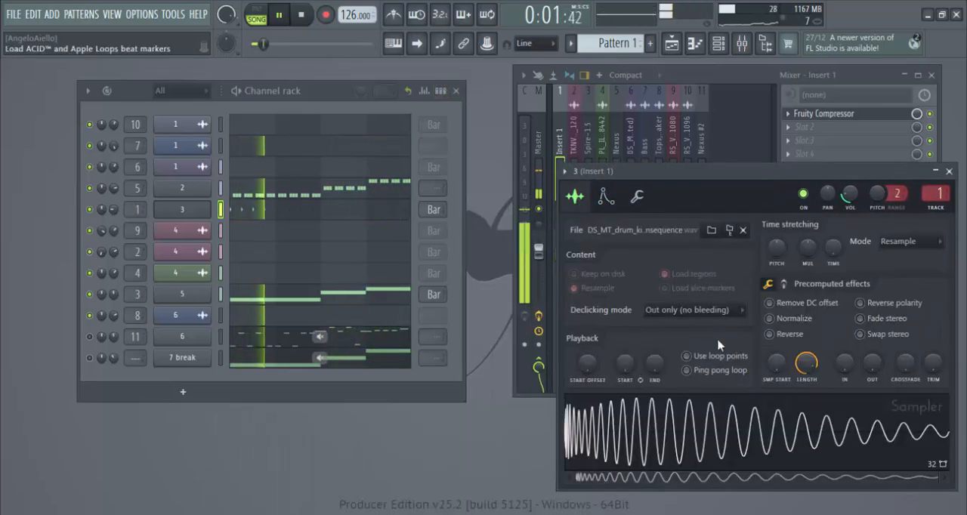
pyautogui.click(950, 172)
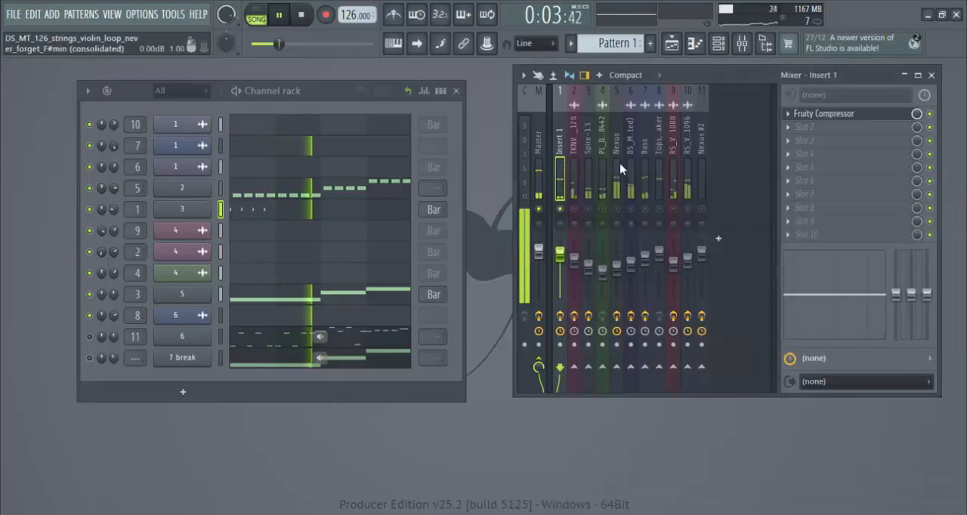
# Step: Open Insert 1's Fruity Compressor below the mixer, restart playback with the Bass track audible, and bypass Insert 1's effects
pyautogui.click(851, 121)
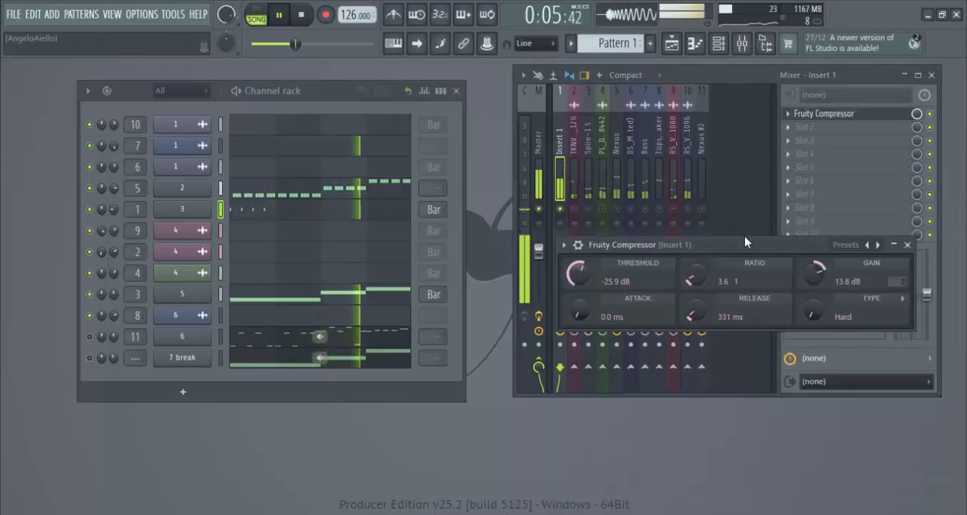
pyautogui.moveTo(736, 245); pyautogui.dragTo(719, 423)
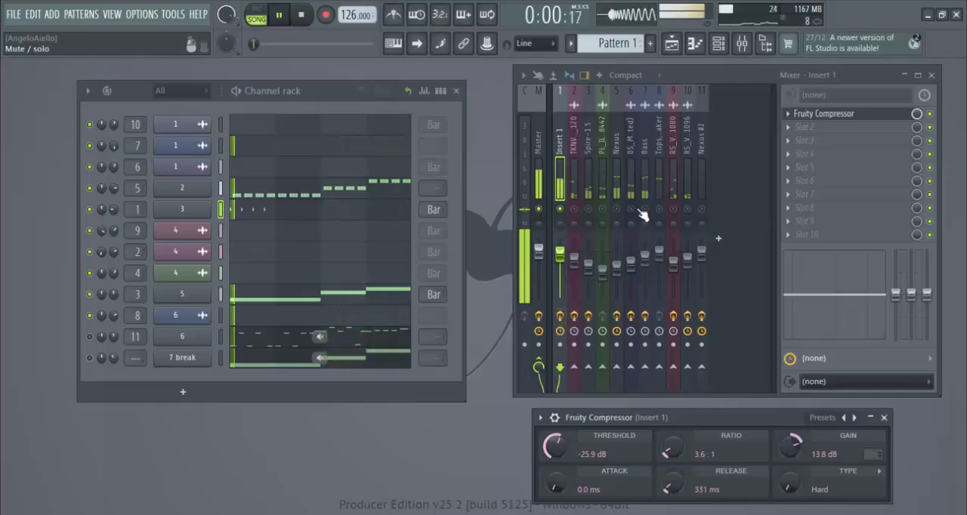
pyautogui.click(300, 15)
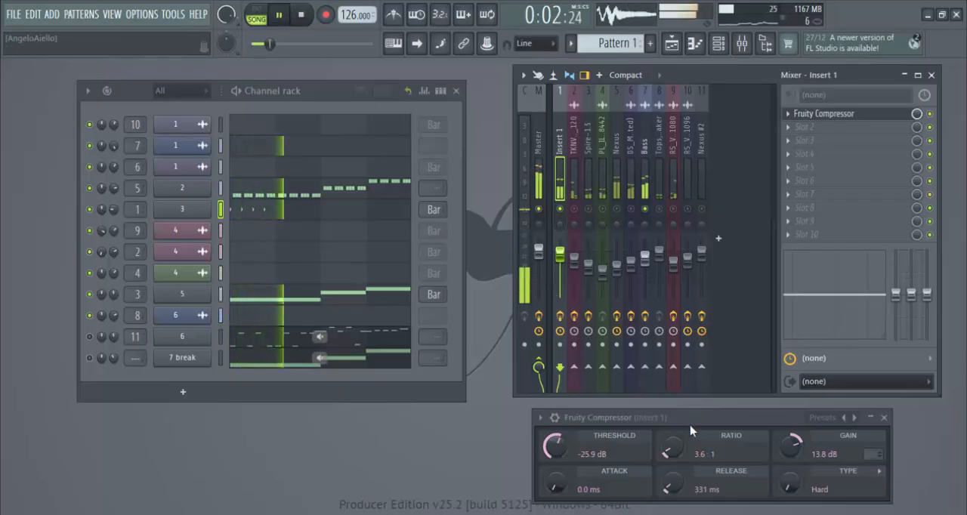
pyautogui.click(562, 317)
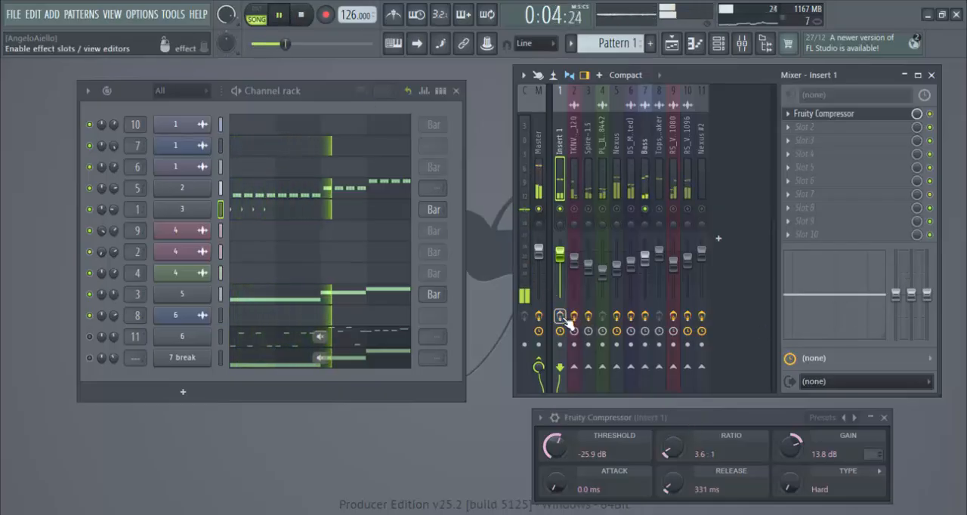
# Step: Re-enable Insert 1's effects and unmute mixer tracks 2 to 6 and 8 to 11 to hear the full mix
pyautogui.click(562, 318)
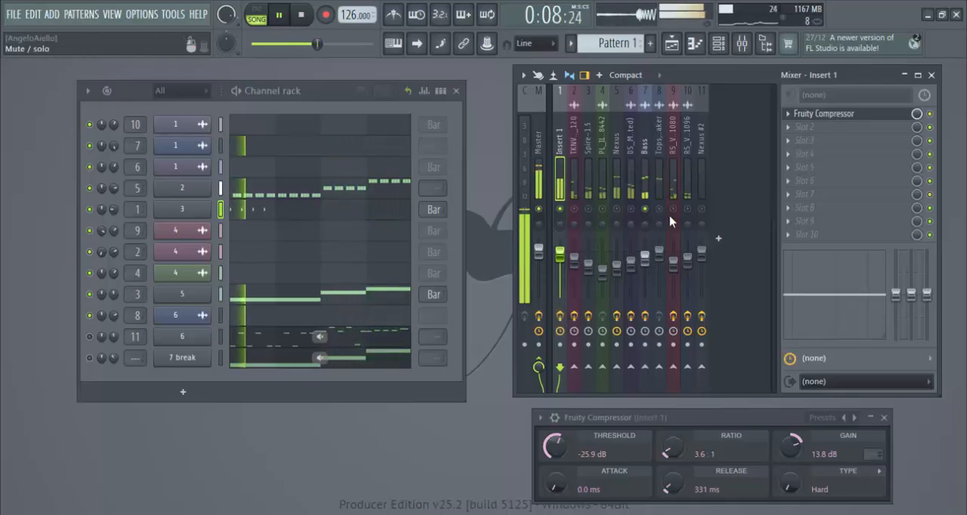
pyautogui.click(602, 209)
pyautogui.click(588, 209)
pyautogui.click(574, 210)
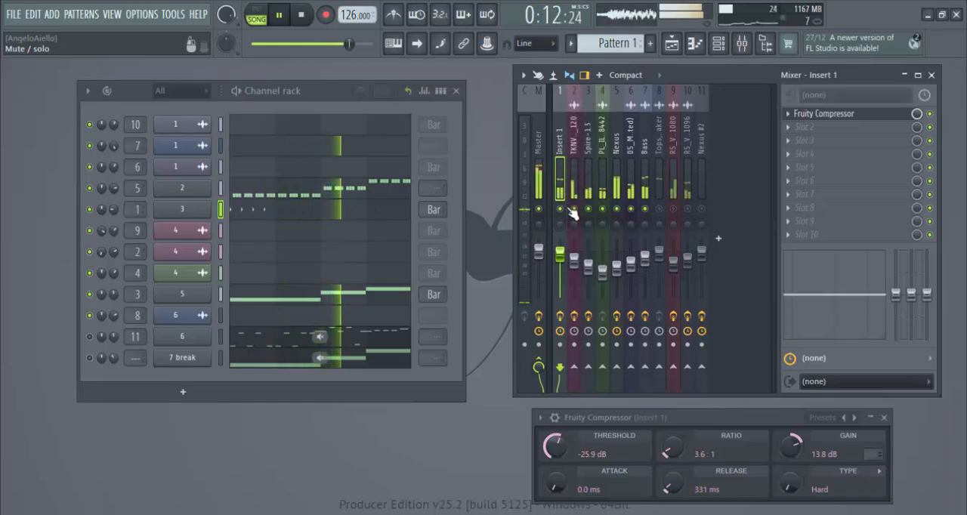
pyautogui.click(659, 209)
pyautogui.click(673, 209)
pyautogui.click(687, 210)
pyautogui.click(702, 210)
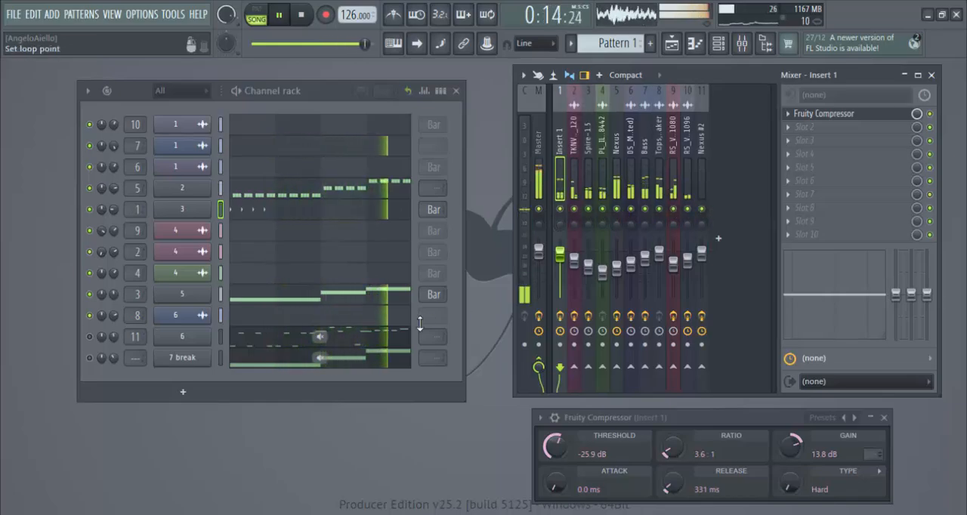
# Step: Nudge the Fruity Compressor window slightly, and bypass the Master track's effects with its effect chain displayed
pyautogui.click(686, 175)
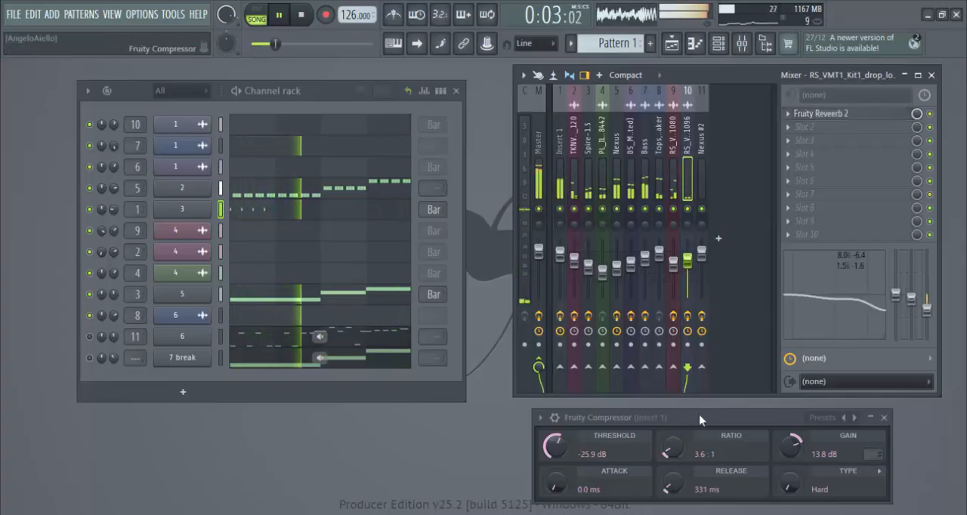
pyautogui.moveTo(700, 420); pyautogui.dragTo(697, 416)
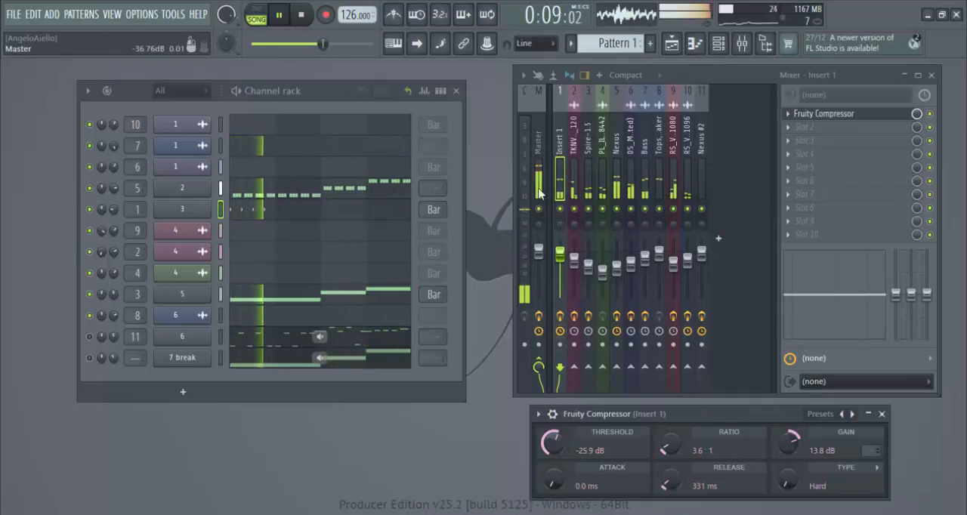
pyautogui.click(529, 321)
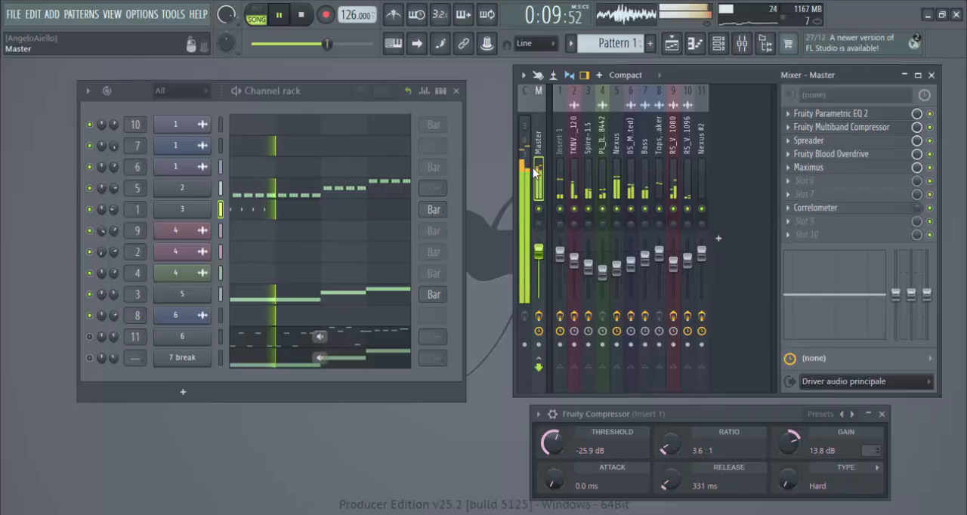
pyautogui.click(539, 317)
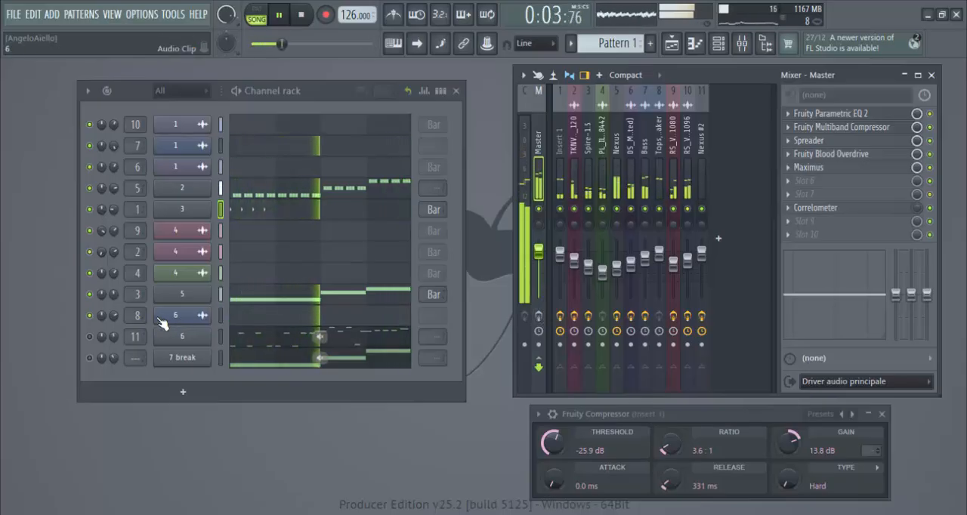
# Step: Isolate the 7 break channel and the channels routed to mixer tracks 6 and 11, and re-enable the Master effects before stopping playback
pyautogui.rightClick(90, 337)
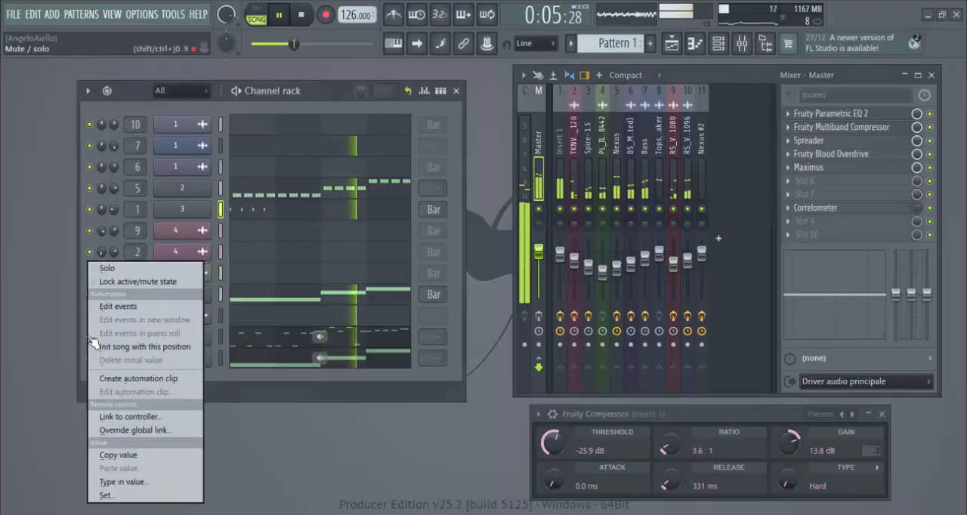
pyautogui.click(156, 271)
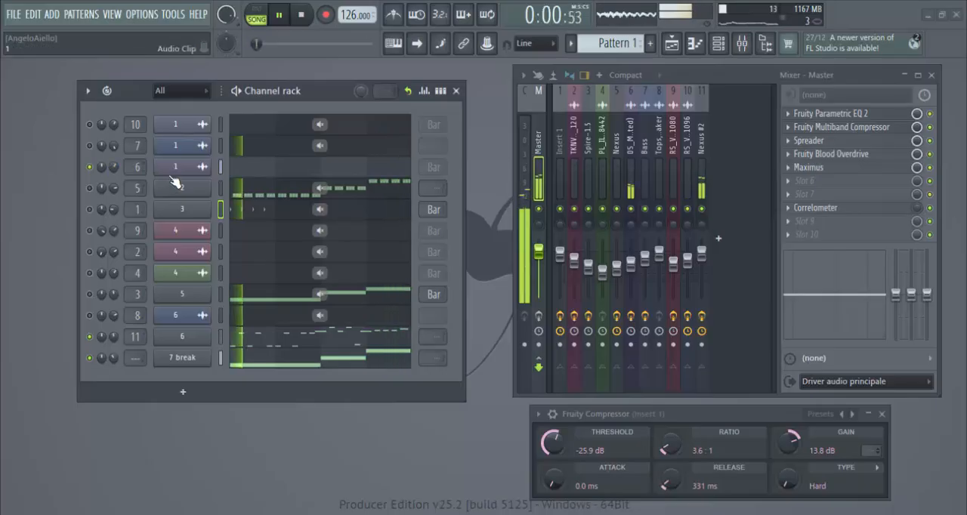
pyautogui.click(538, 316)
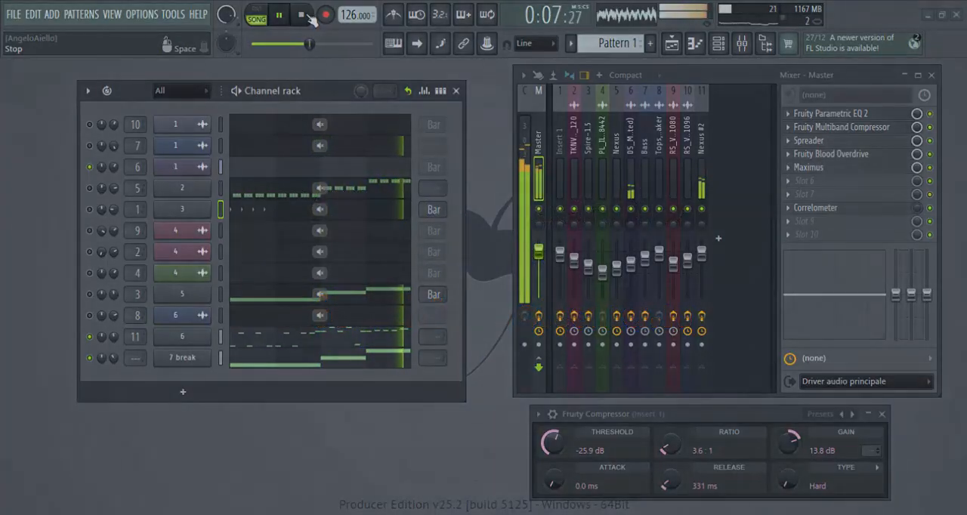
pyautogui.click(305, 15)
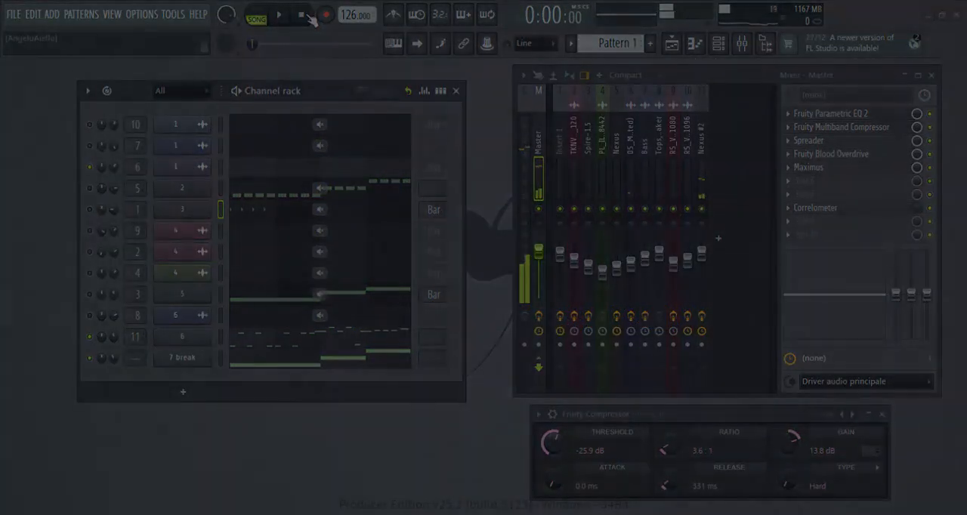